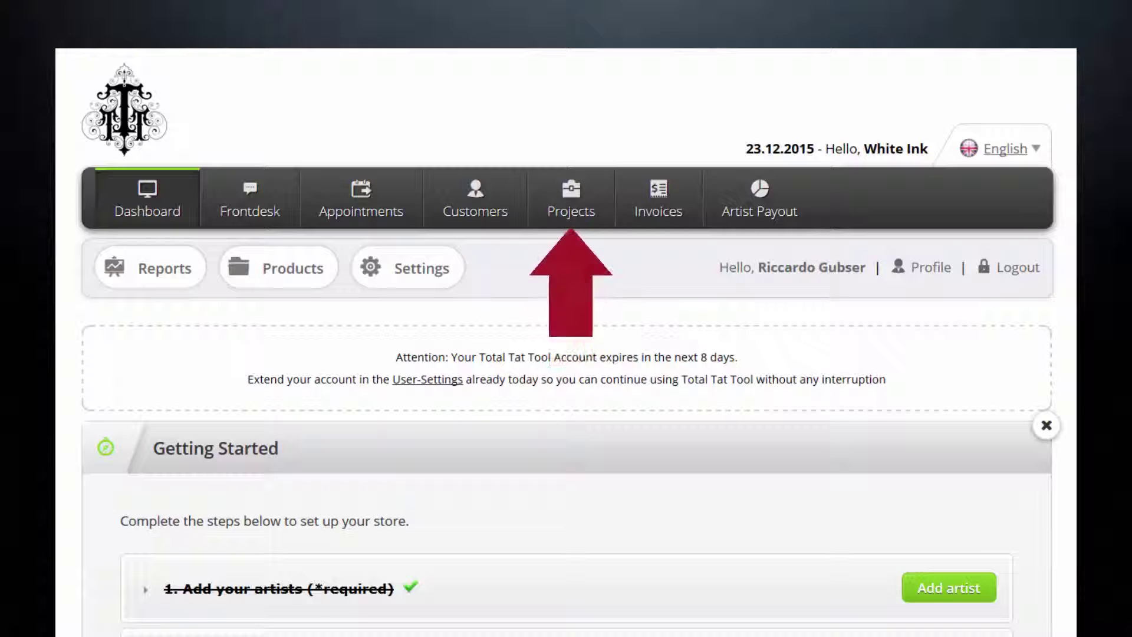
- Open the deposit project "Arm Sleeve - Part 1" from the projects list and go to its Service Section
{"action": "left_click", "coordinate": [557, 204]}
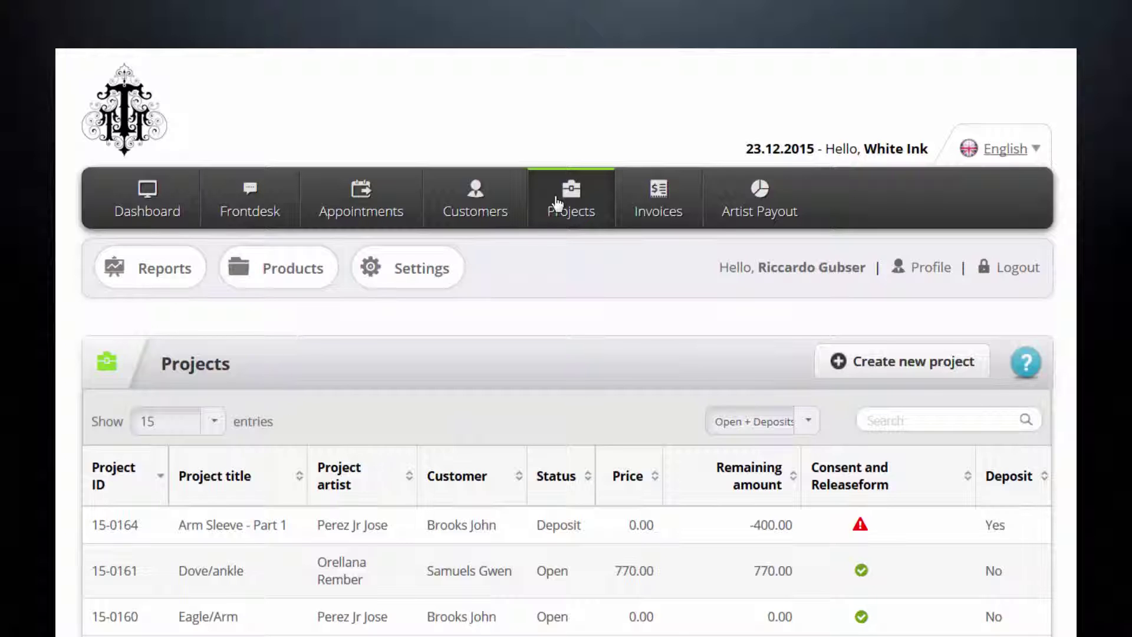
{"action": "left_click", "coordinate": [485, 531]}
{"action": "scroll", "coordinate": [485, 531], "scroll_direction": "down", "scroll_amount": 8}
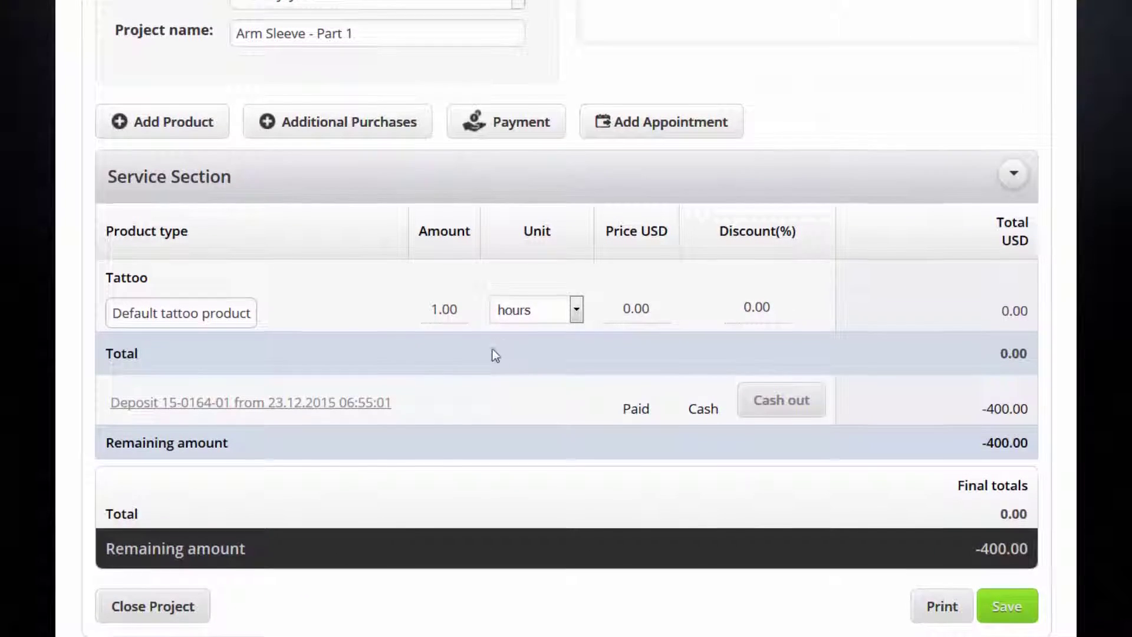
- Describe the tattoo service as "Arm sleeve tattoo" and set it to 4.00 hours at a price of 175.00 USD
{"action": "left_click_drag", "start_coordinate": [246, 309], "coordinate": [78, 300]}
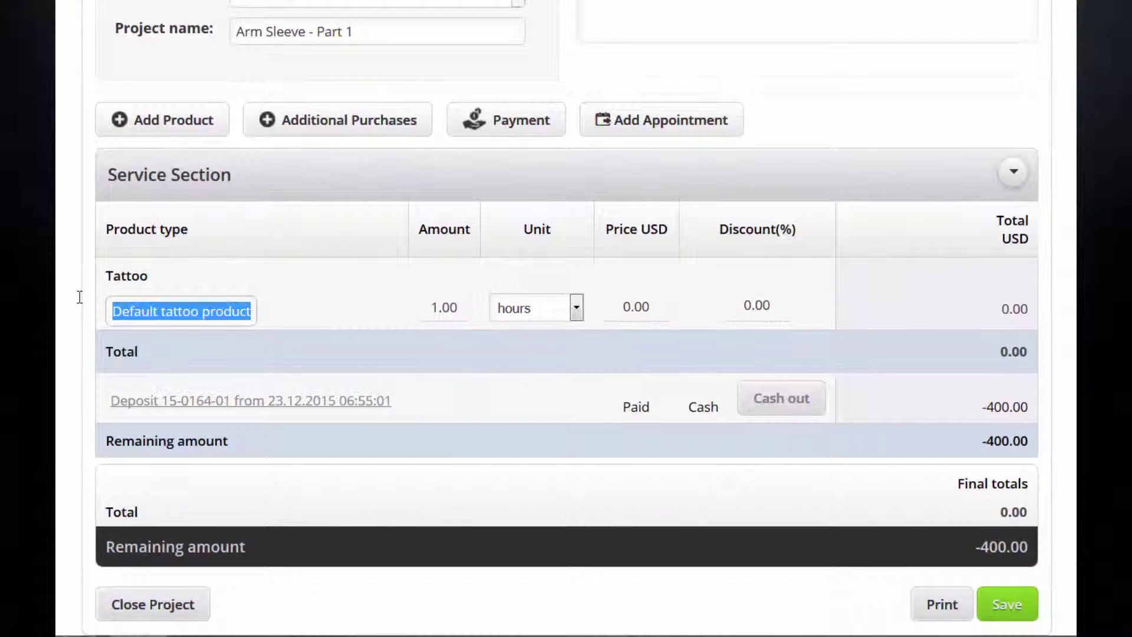
{"action": "type", "text": "Arm sleeve tattoo"}
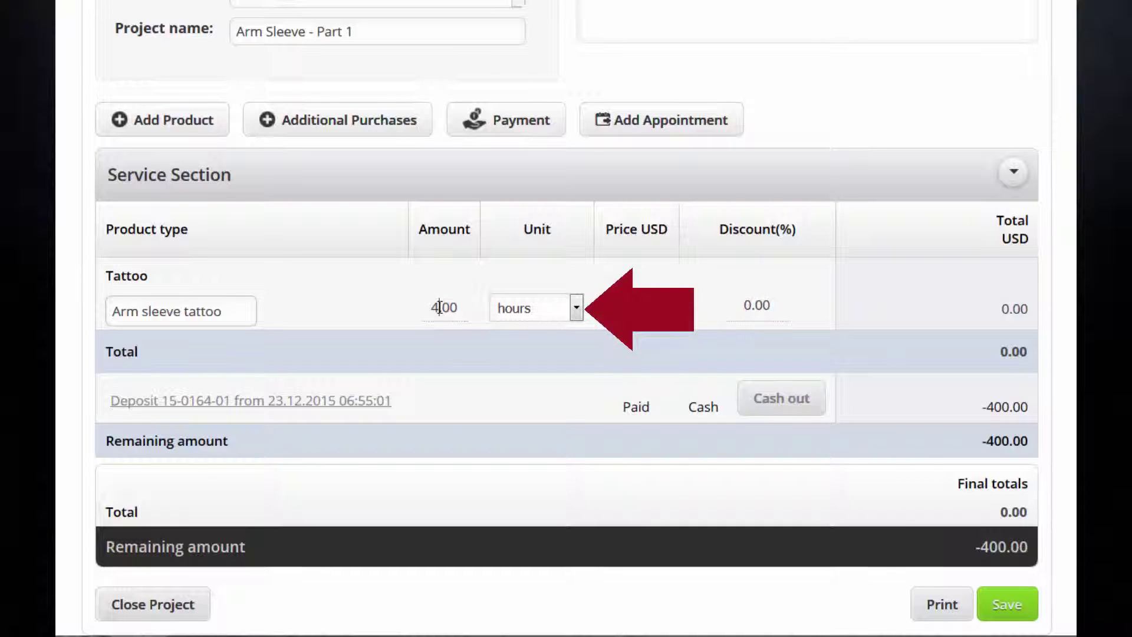
{"action": "left_click", "coordinate": [439, 307]}
{"action": "left_click", "coordinate": [627, 306]}
{"action": "type", "text": "1"}
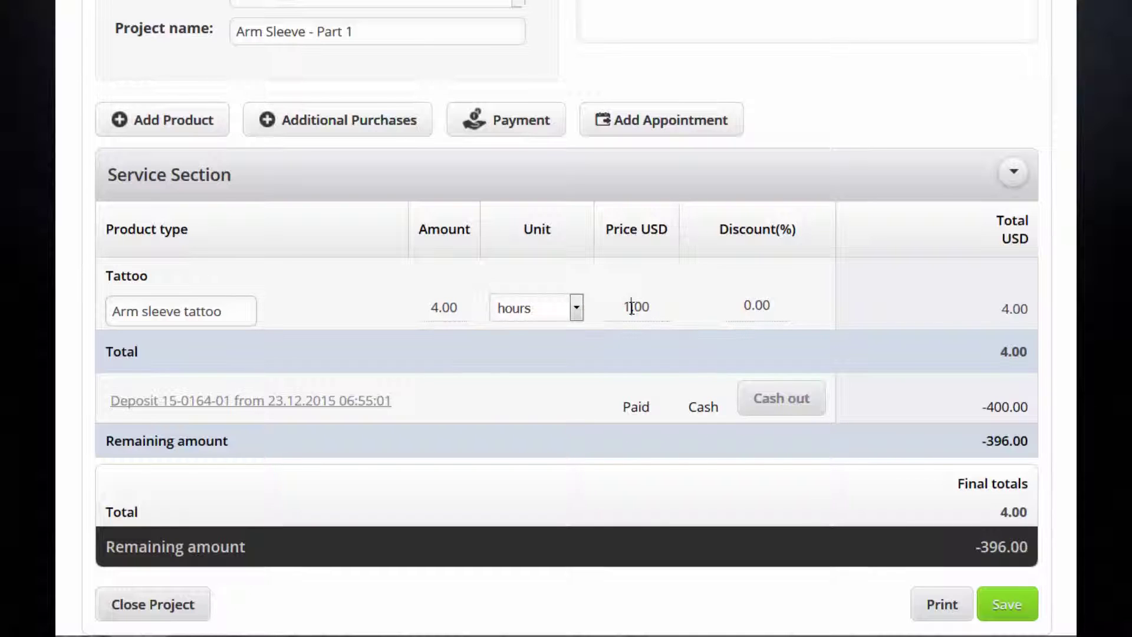
{"action": "type", "text": "75"}
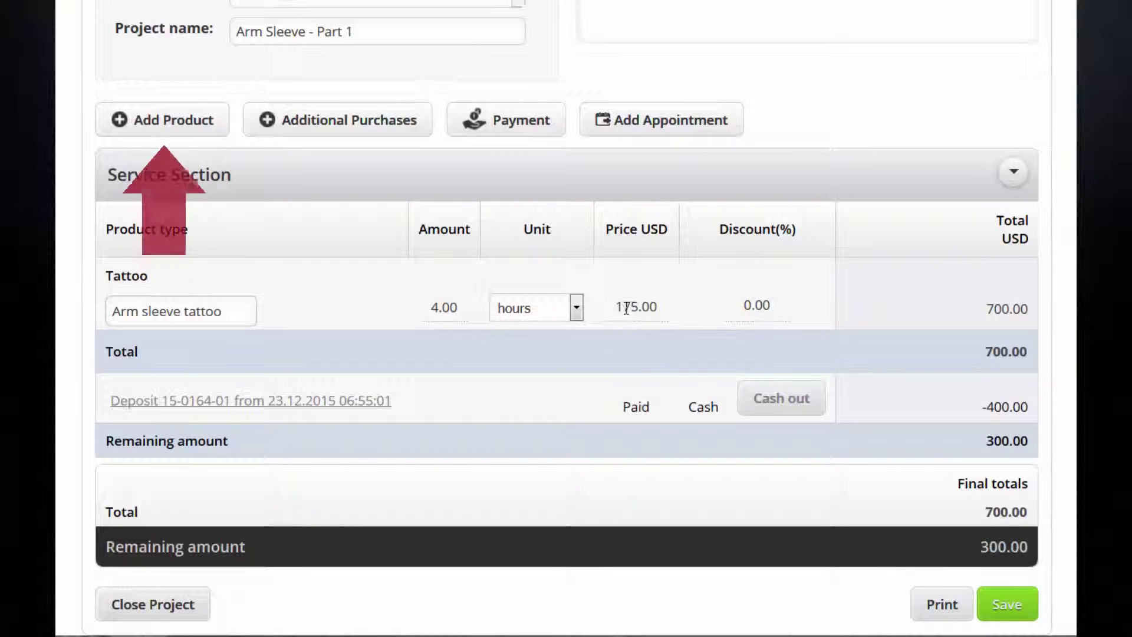
- Add the White / Large / Loose variant of the Metallica T-shirt to the project and save the project
{"action": "left_click", "coordinate": [168, 120]}
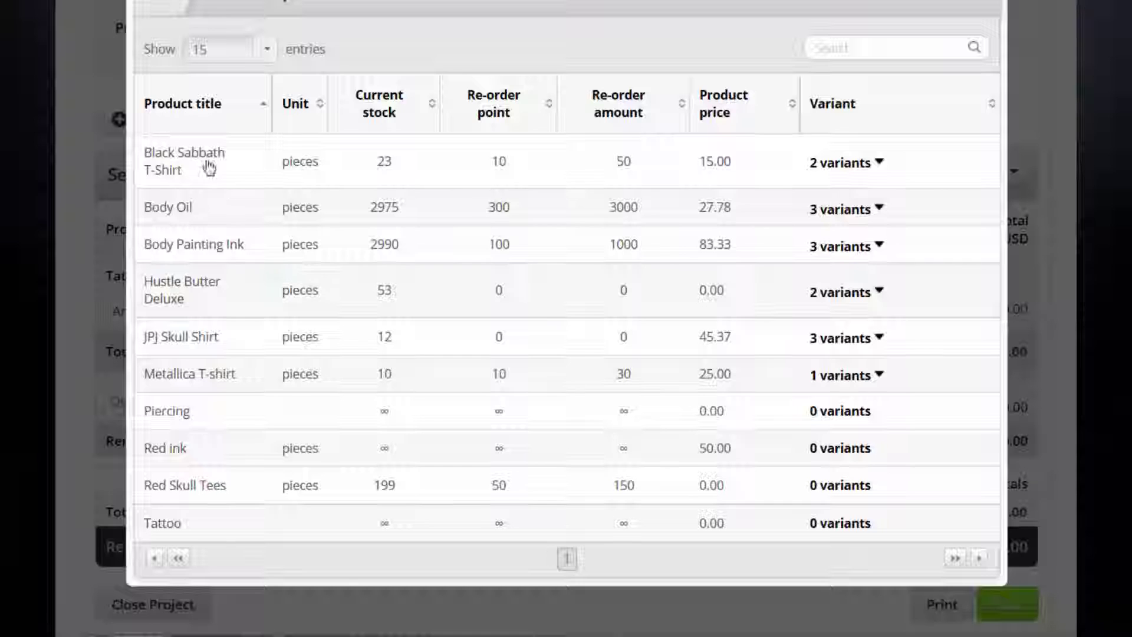
{"action": "left_click", "coordinate": [882, 375]}
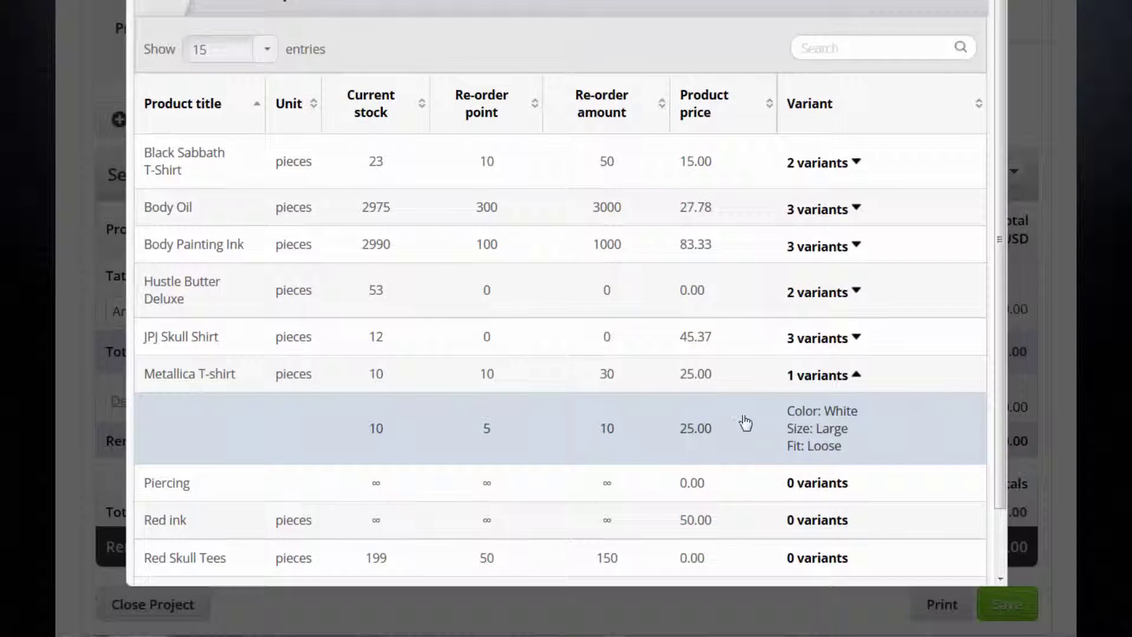
{"action": "left_click", "coordinate": [743, 423]}
{"action": "scroll", "coordinate": [742, 425], "scroll_direction": "down", "scroll_amount": 2}
{"action": "scroll", "coordinate": [742, 425], "scroll_direction": "down", "scroll_amount": 2}
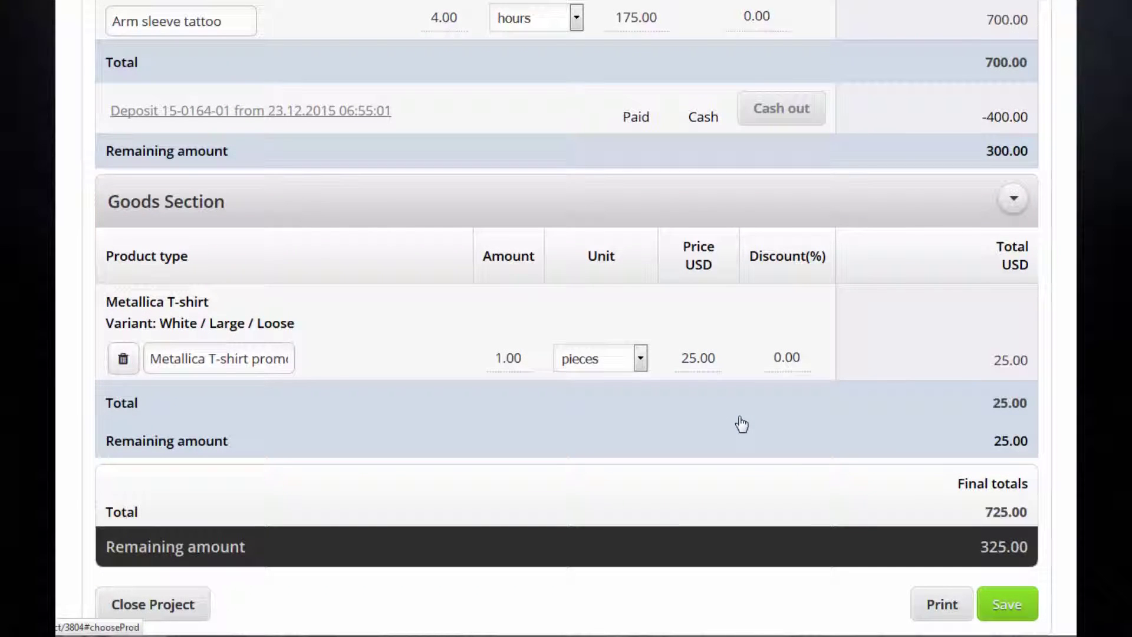
{"action": "scroll", "coordinate": [742, 423], "scroll_direction": "up", "scroll_amount": 3}
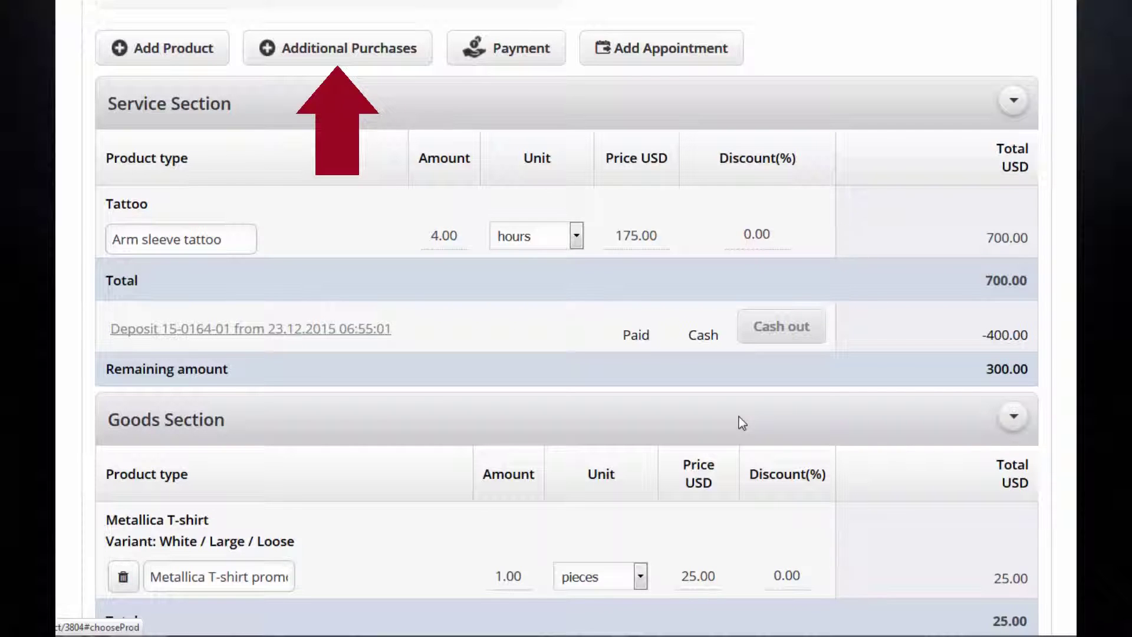
{"action": "scroll", "coordinate": [741, 423], "scroll_direction": "down", "scroll_amount": 4}
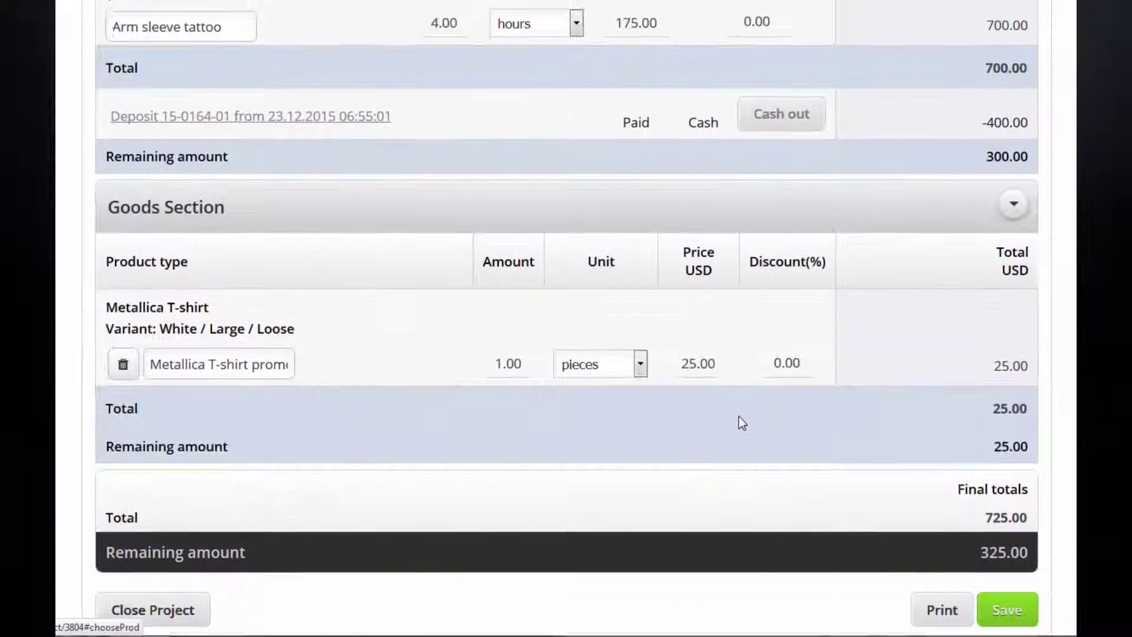
{"action": "left_click", "coordinate": [997, 608]}
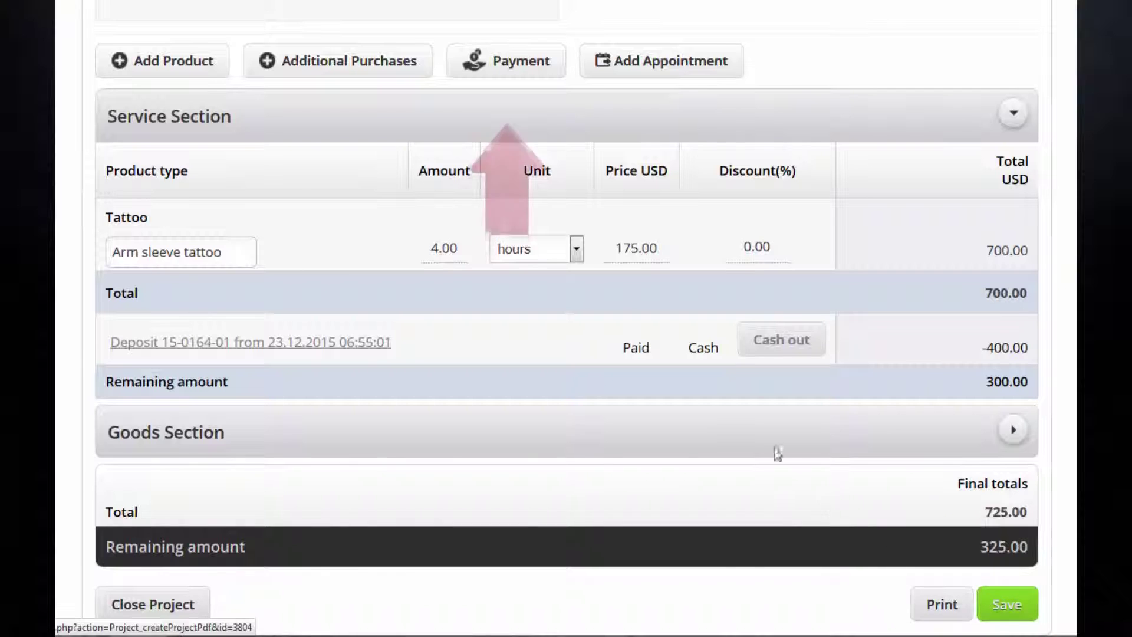
- Start a payment for the project with a partial invoice amount of 150.00 and mark it as paid
{"action": "left_click", "coordinate": [510, 77]}
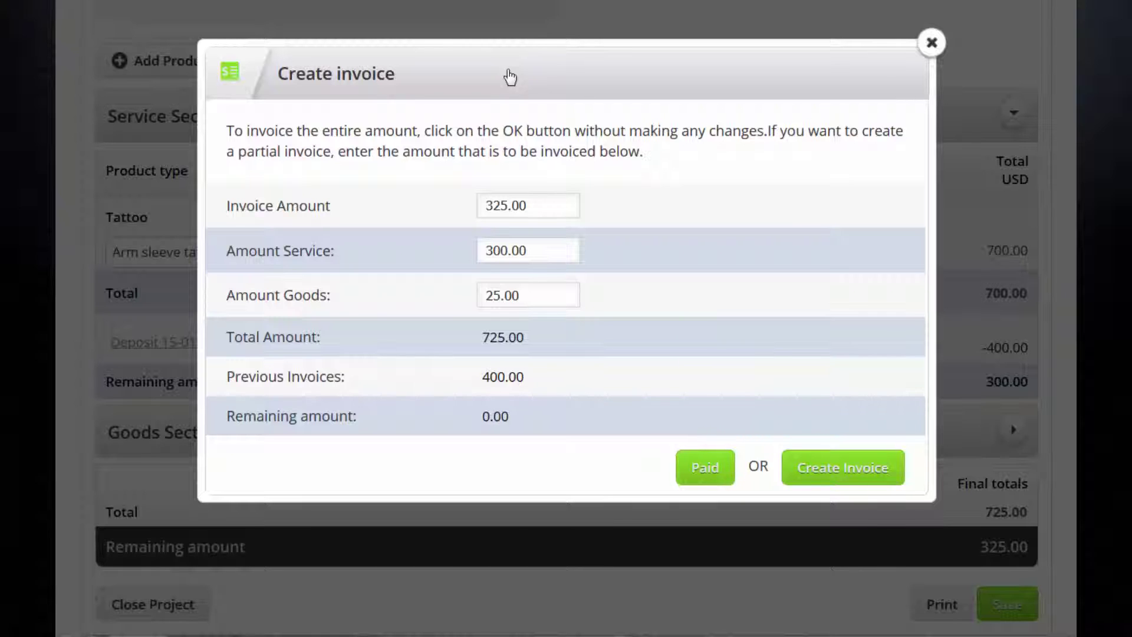
{"action": "left_click_drag", "start_coordinate": [537, 206], "coordinate": [429, 204]}
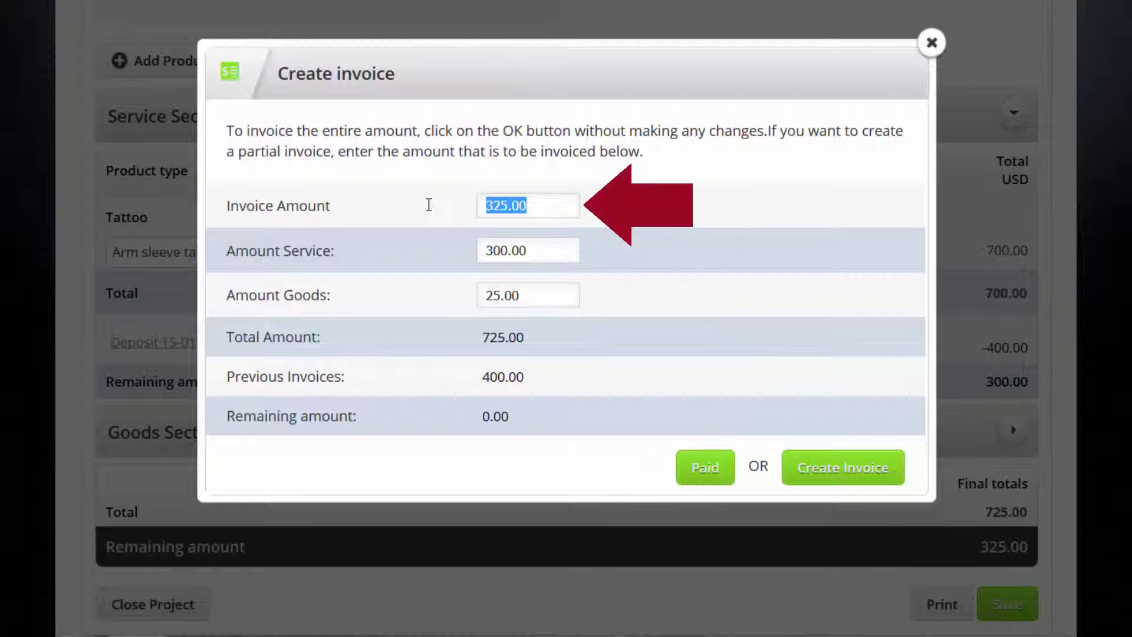
{"action": "type", "text": "150.00"}
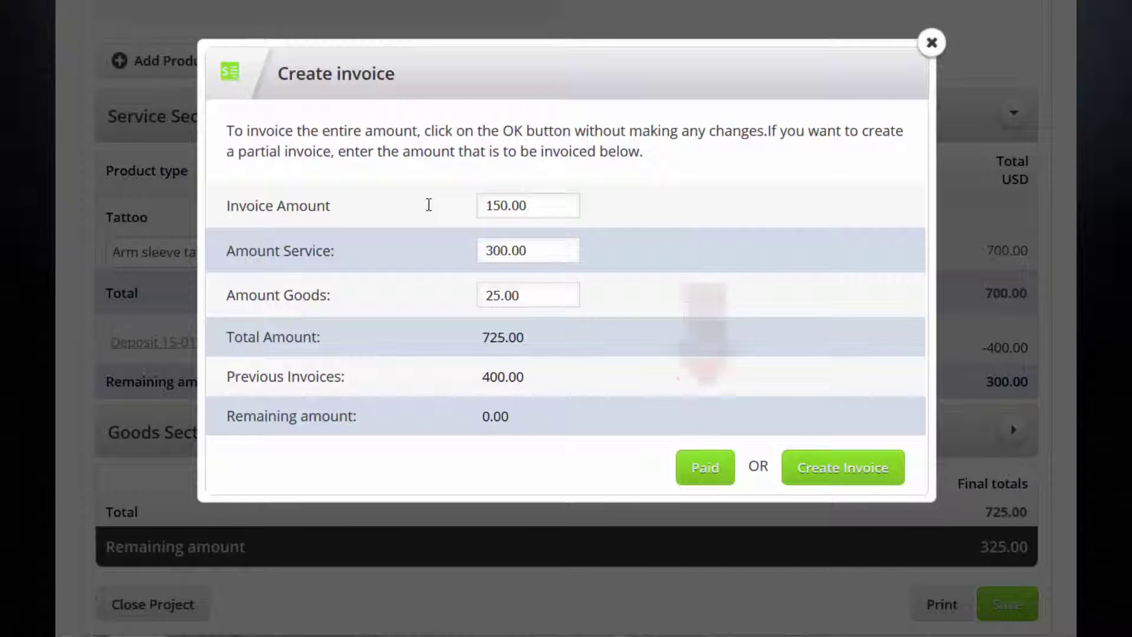
{"action": "left_click", "coordinate": [700, 473]}
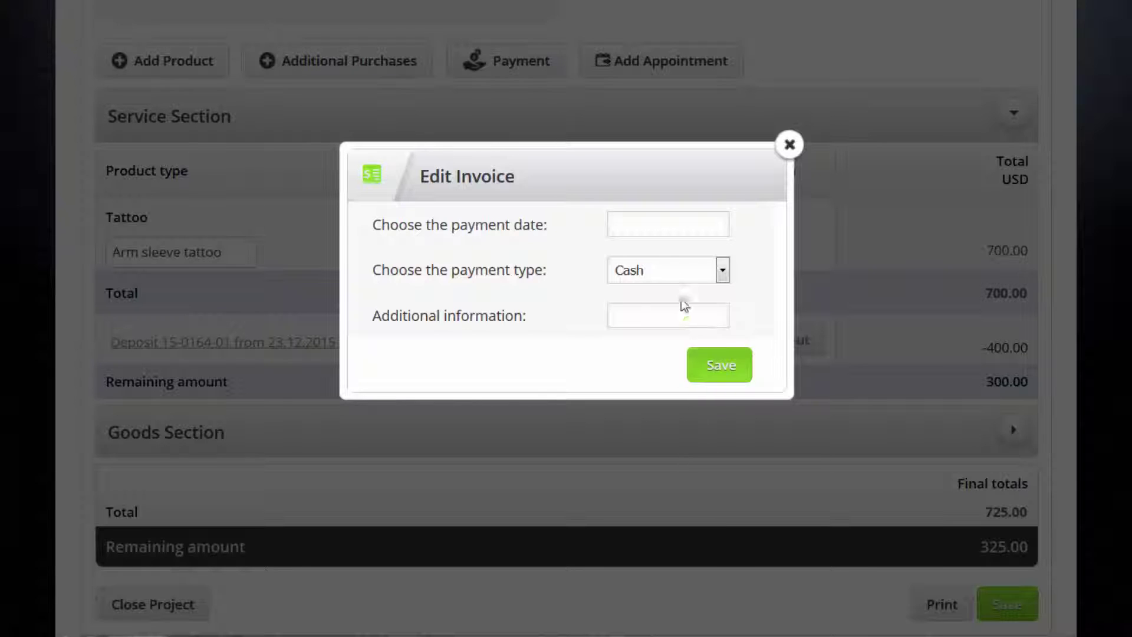
- Record the payment as Cash dated 23.12.2015, save it, and agree to cash out the deposit to the artist
{"action": "left_click", "coordinate": [671, 226]}
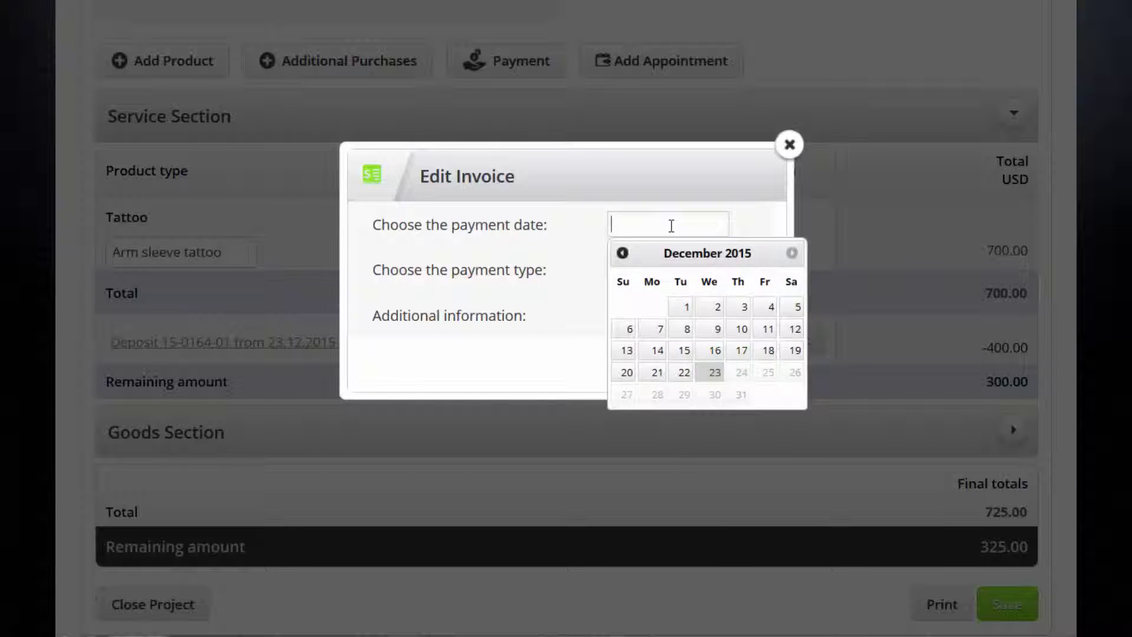
{"action": "left_click", "coordinate": [714, 373]}
{"action": "left_click", "coordinate": [723, 270]}
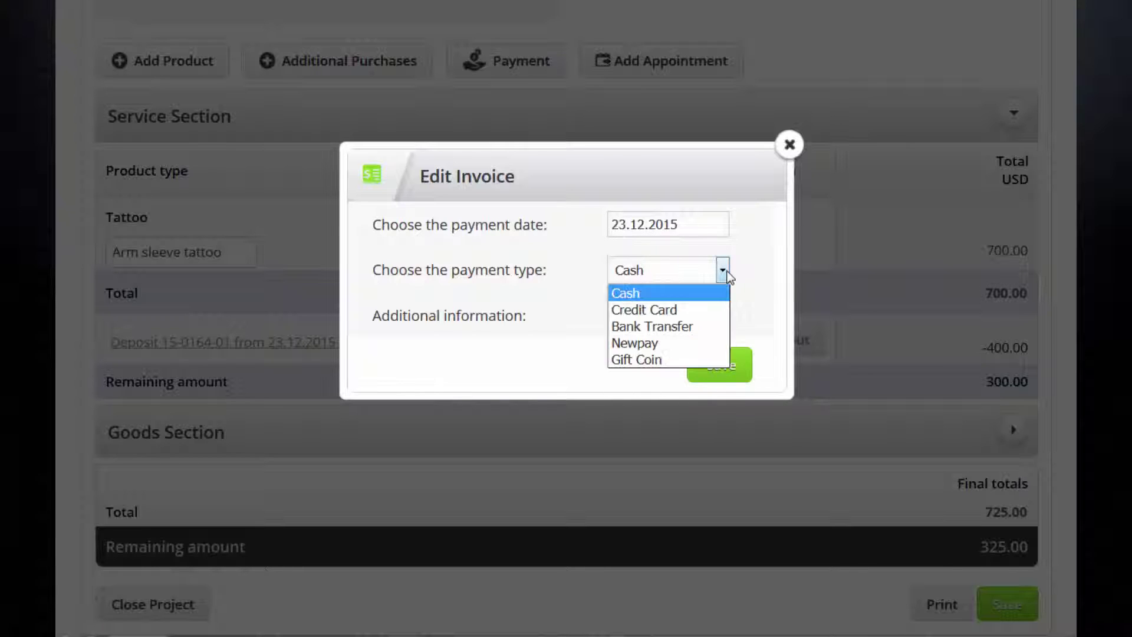
{"action": "left_click", "coordinate": [725, 272]}
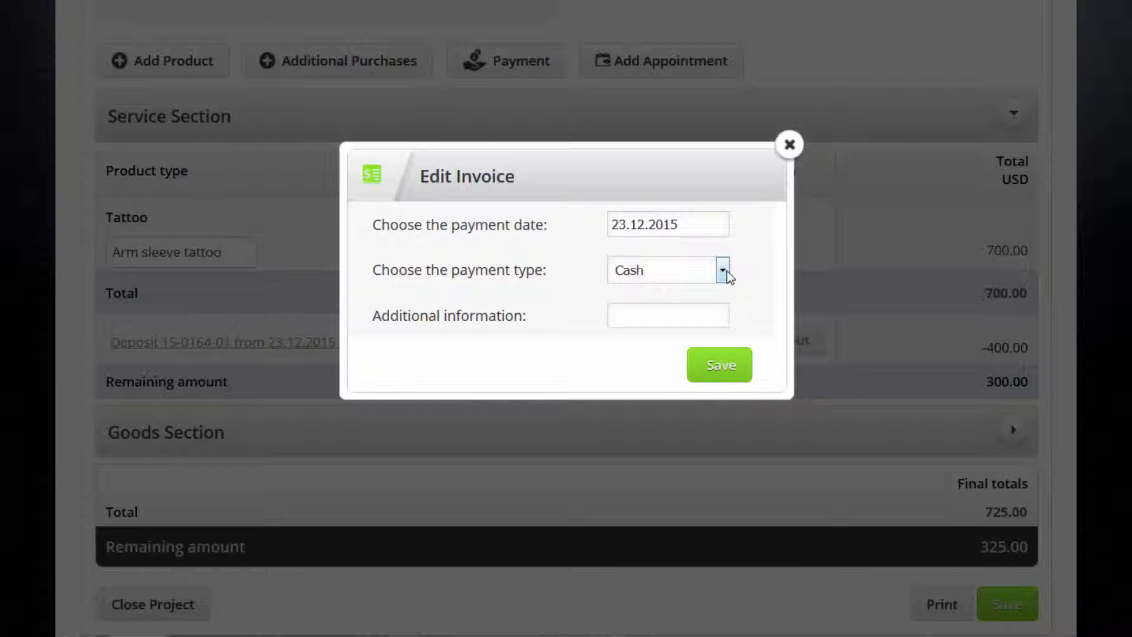
{"action": "left_click", "coordinate": [717, 370]}
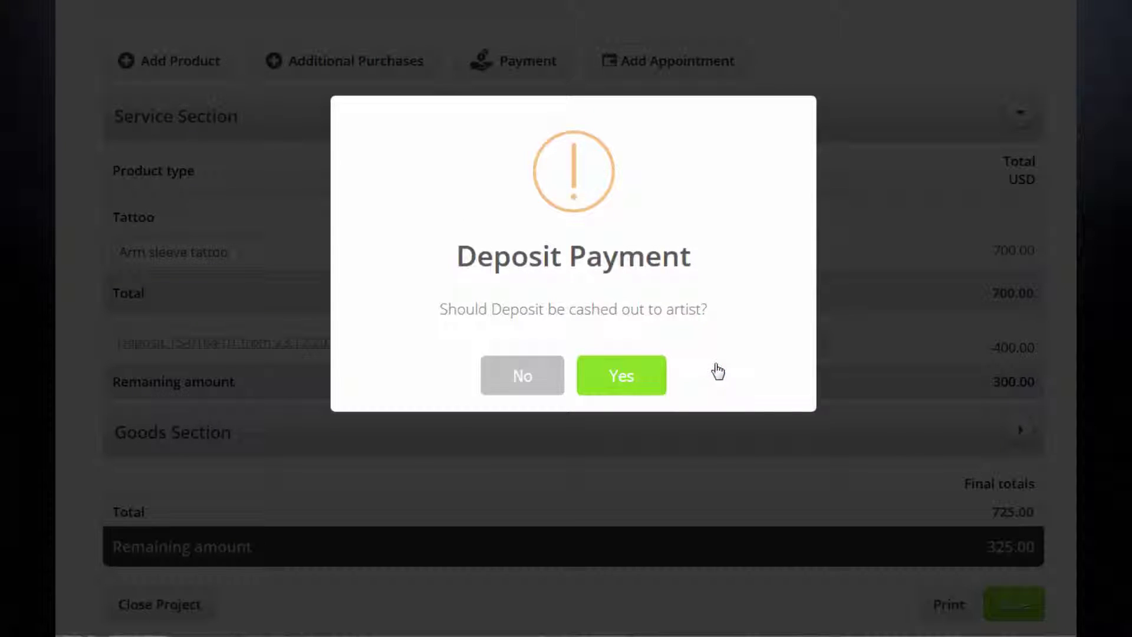
{"action": "left_click", "coordinate": [623, 379]}
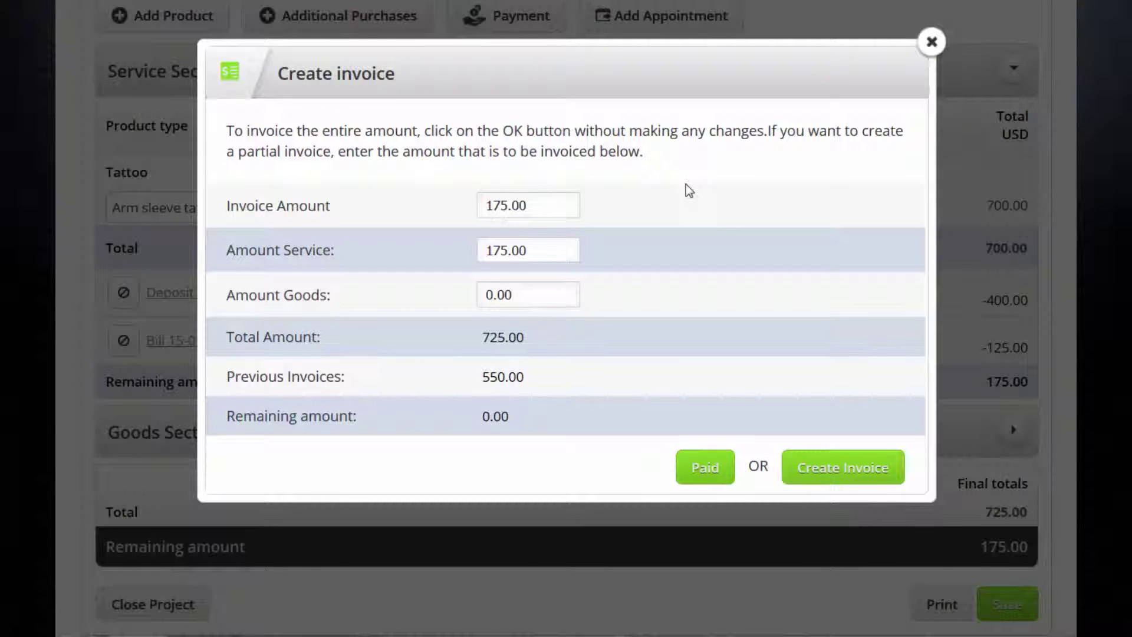
- Create an invoice for the project's full remaining amount without marking it paid, and choose to e-mail it
{"action": "left_click", "coordinate": [828, 479]}
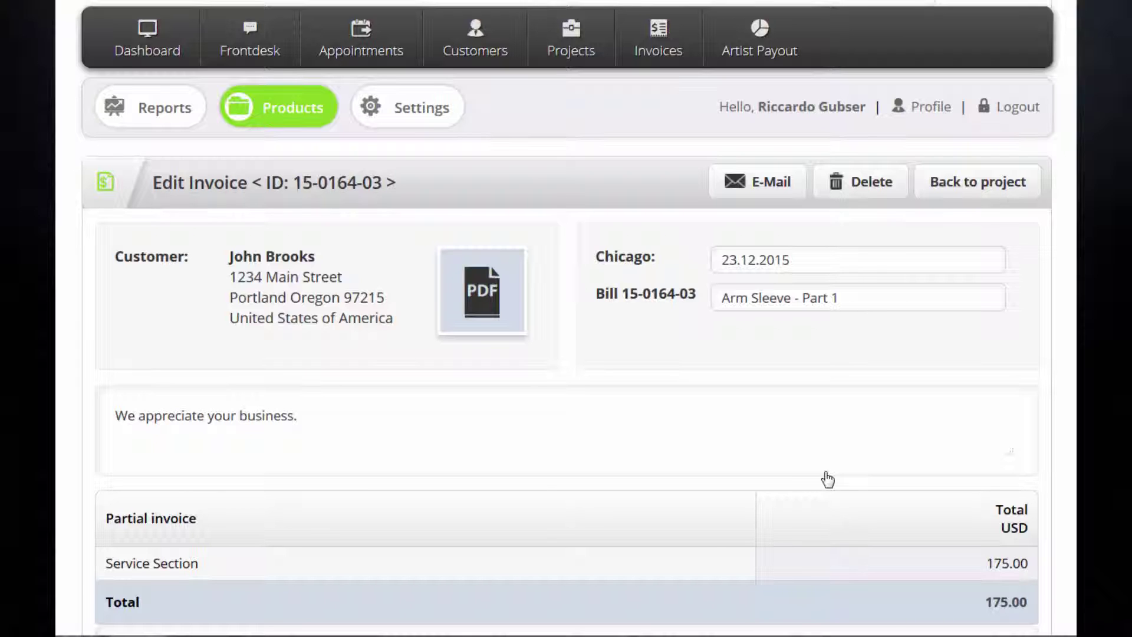
{"action": "scroll", "coordinate": [828, 479], "scroll_direction": "down", "scroll_amount": 3}
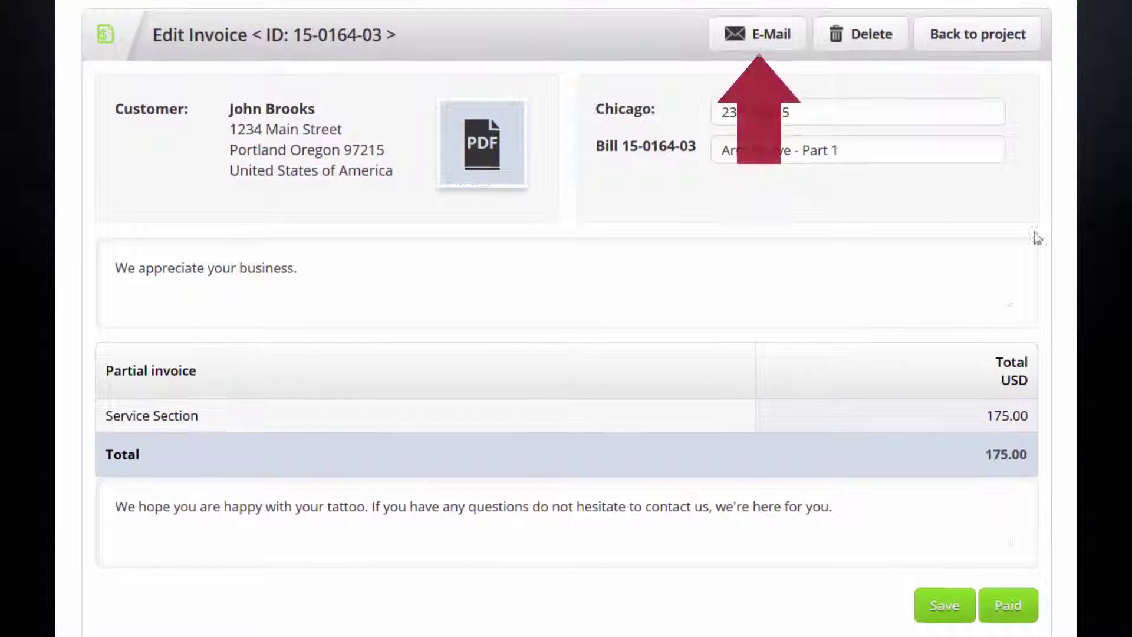
{"action": "left_click", "coordinate": [765, 37]}
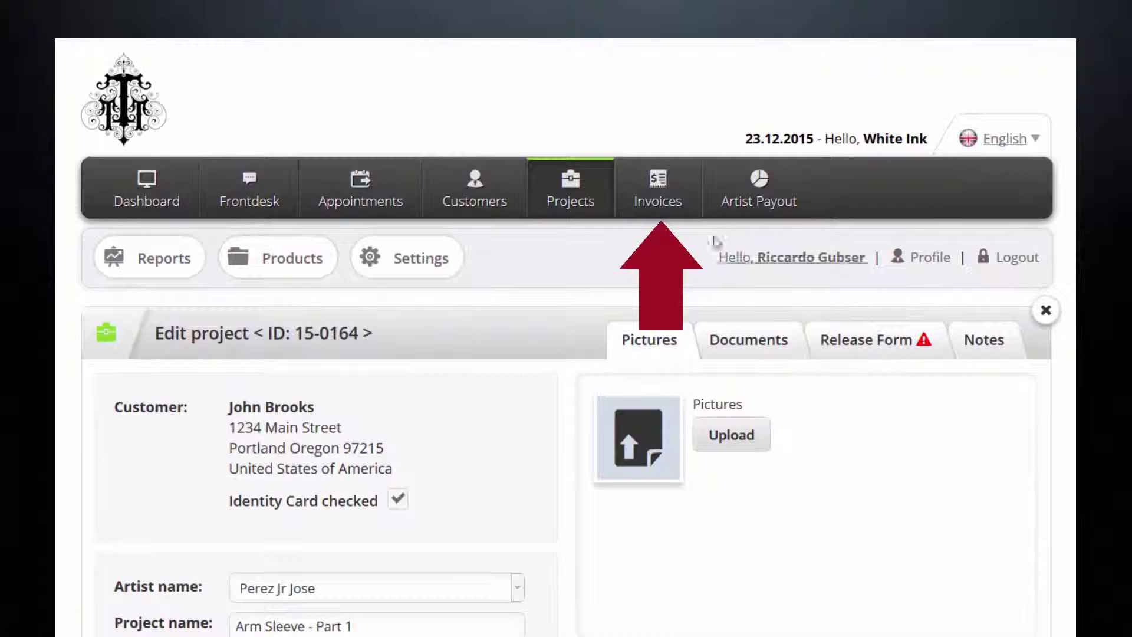
- Open the unpaid partial invoice for "Arm Sleeve - Part 1" from the invoices list and go to its payment options
{"action": "left_click", "coordinate": [668, 193]}
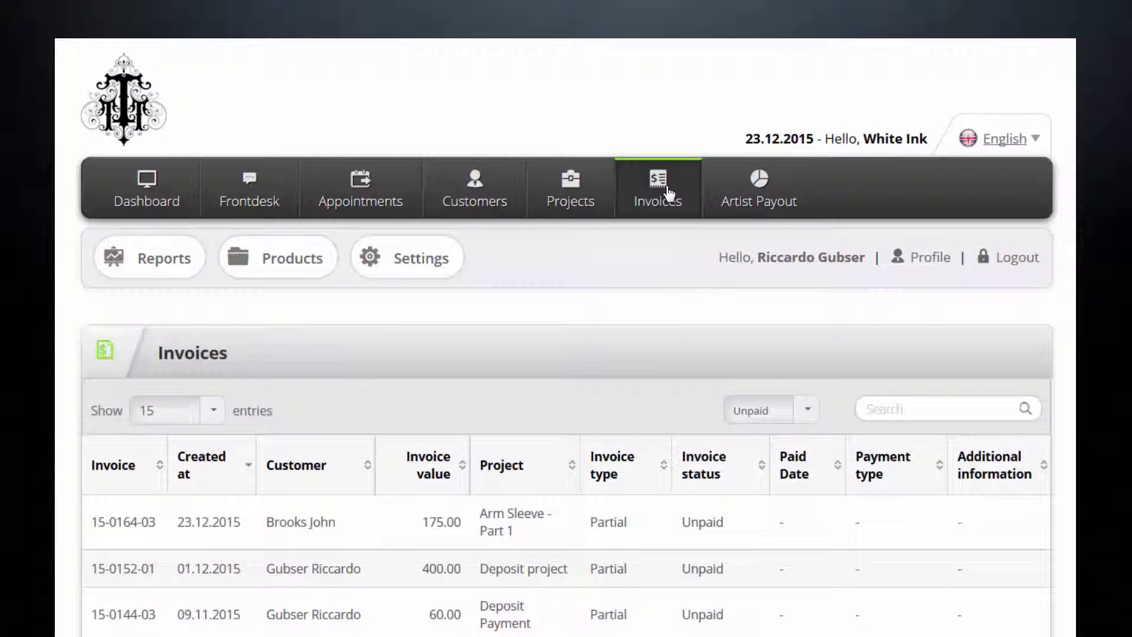
{"action": "left_click", "coordinate": [808, 414]}
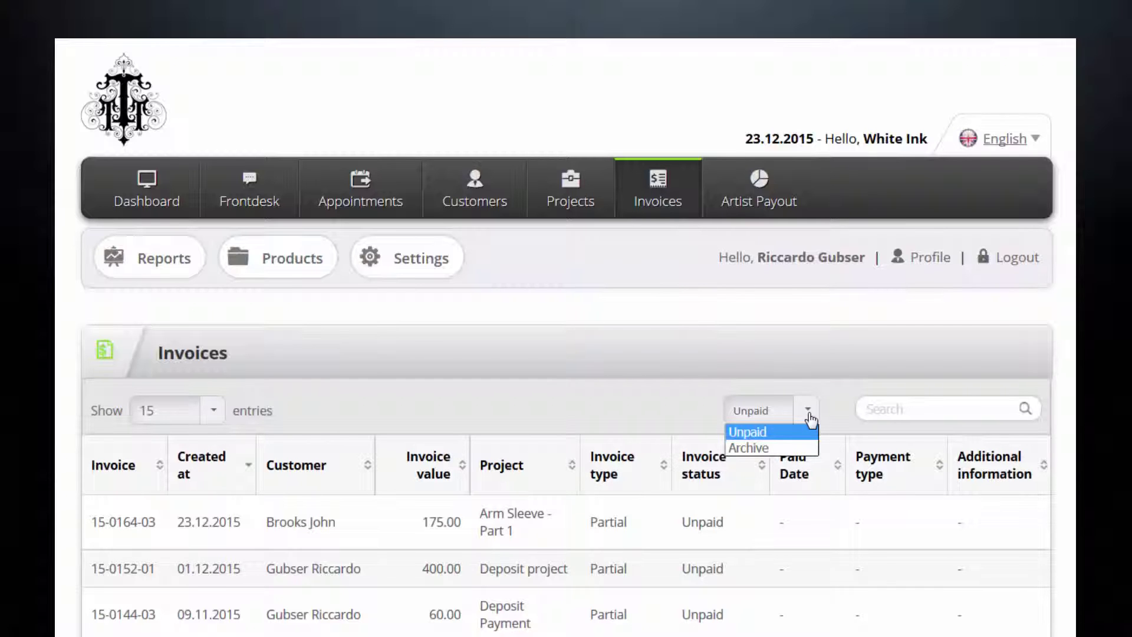
{"action": "left_click", "coordinate": [808, 414]}
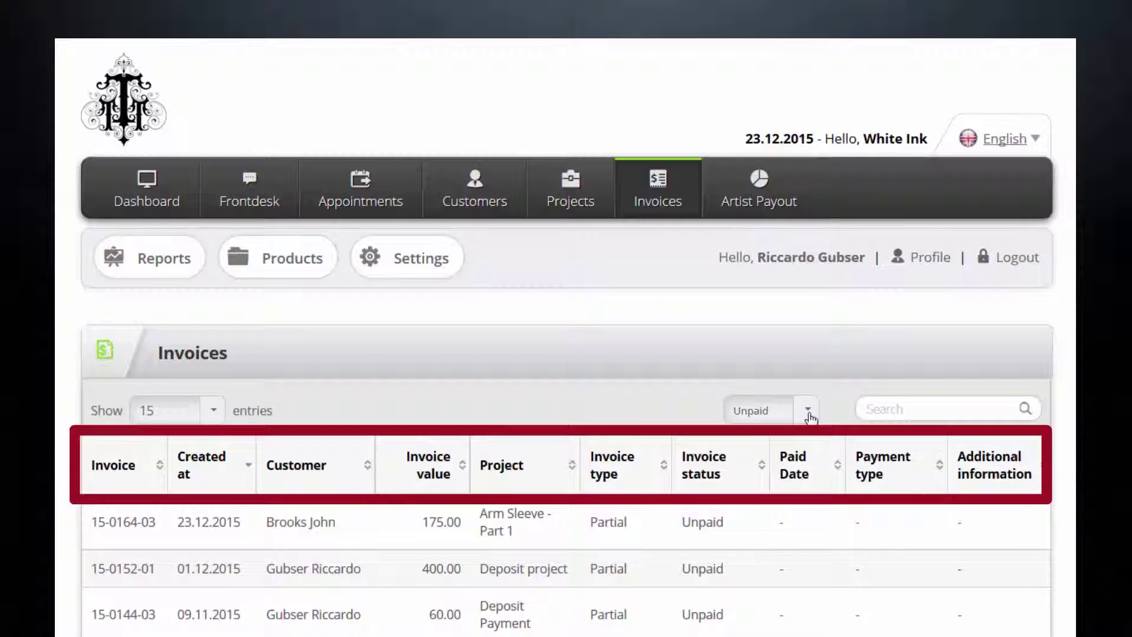
{"action": "scroll", "coordinate": [809, 407], "scroll_direction": "down", "scroll_amount": 10}
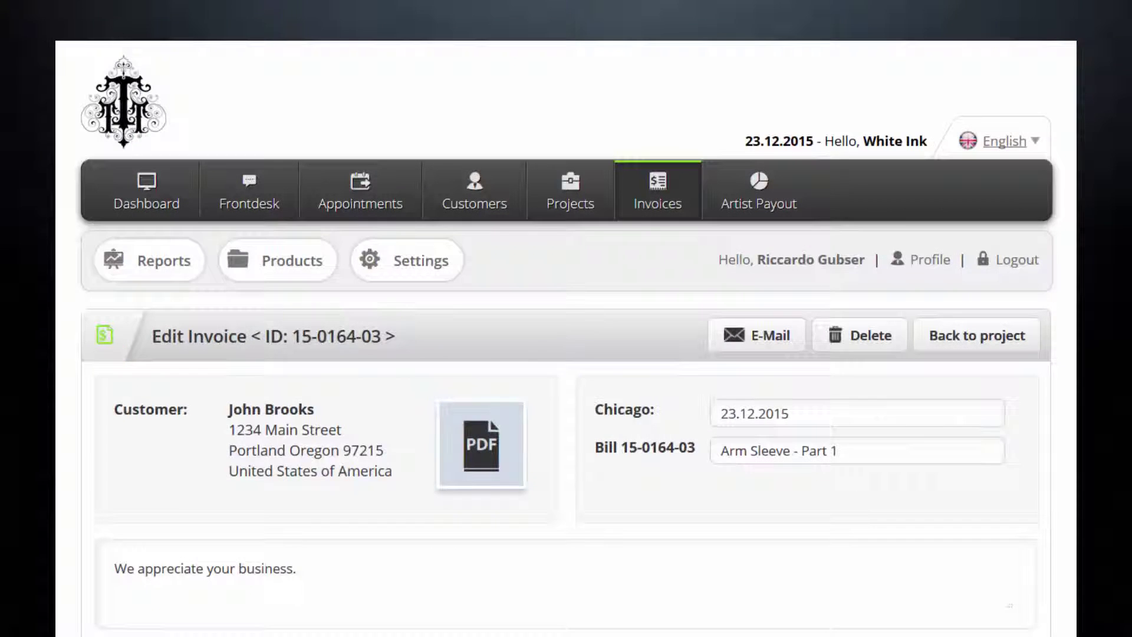
{"action": "scroll", "coordinate": [566, 330], "scroll_direction": "down", "scroll_amount": 4}
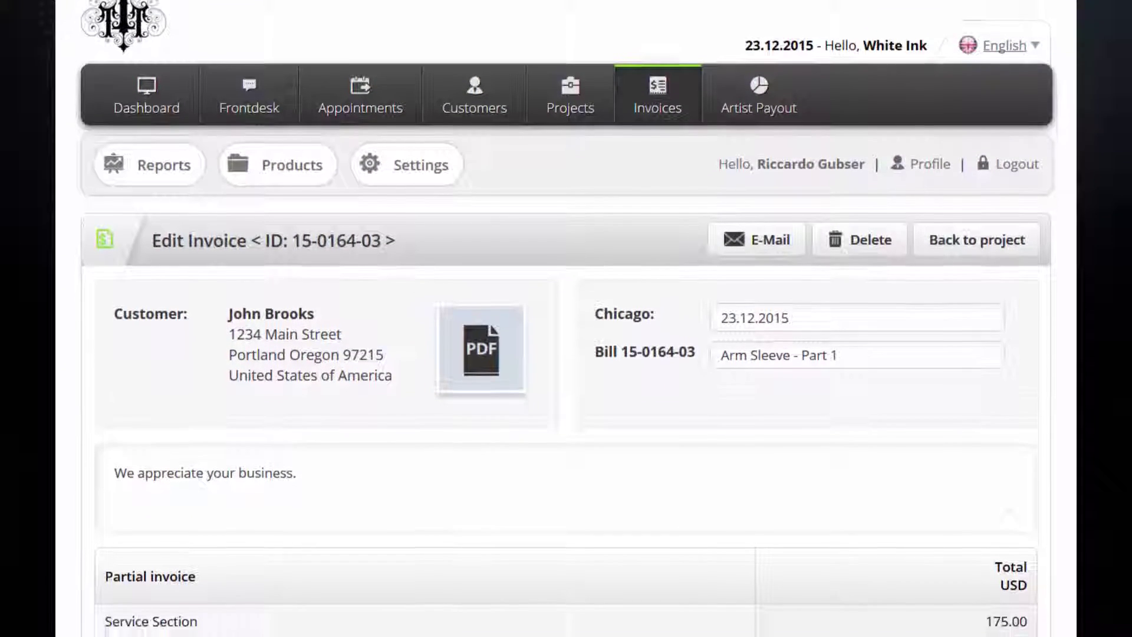
{"action": "scroll", "coordinate": [566, 330], "scroll_direction": "down", "scroll_amount": 3}
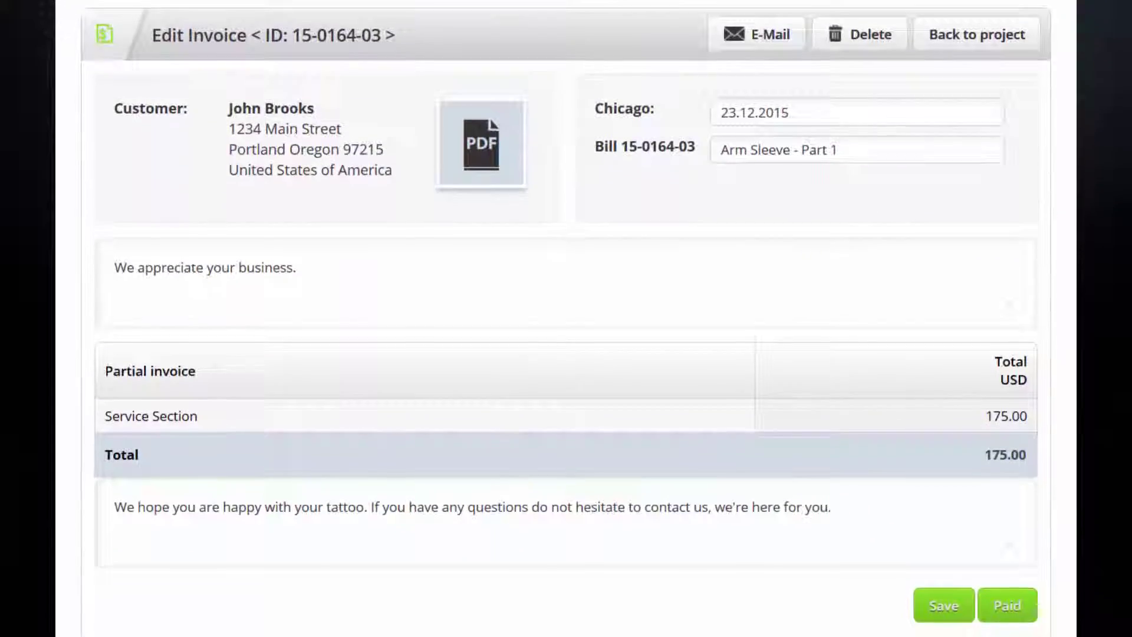